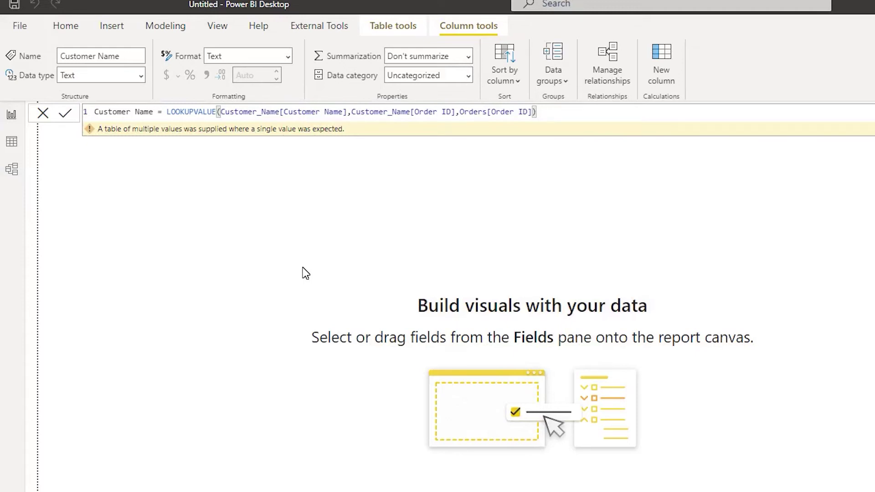
Open Data view to inspect the Orders table, whose Customer Name column reads #ERROR.
{"action": "left_click", "coordinate": [12, 141]}
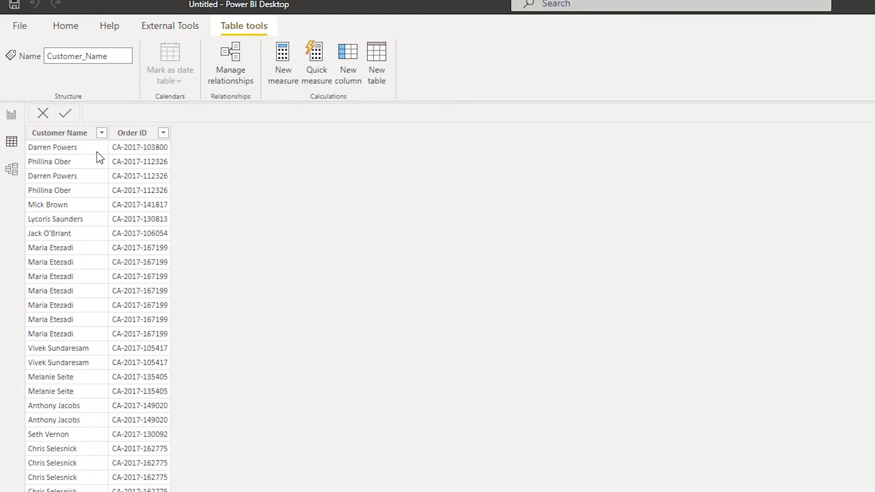
Switch from Power BI to the Sample - Superstore.xlsx source workbook in Excel.
{"action": "key", "text": "alt+Tab"}
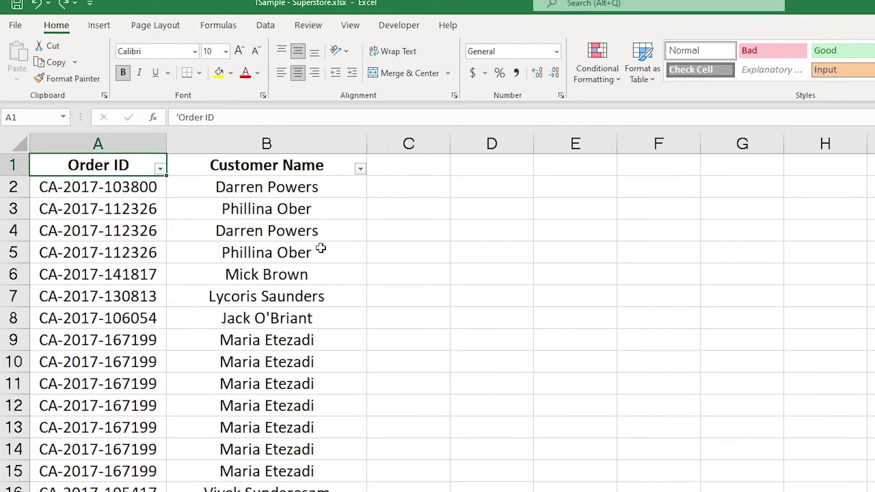
Filter the Order ID column to show only the order ID copied from A3.
{"action": "left_click", "coordinate": [135, 212]}
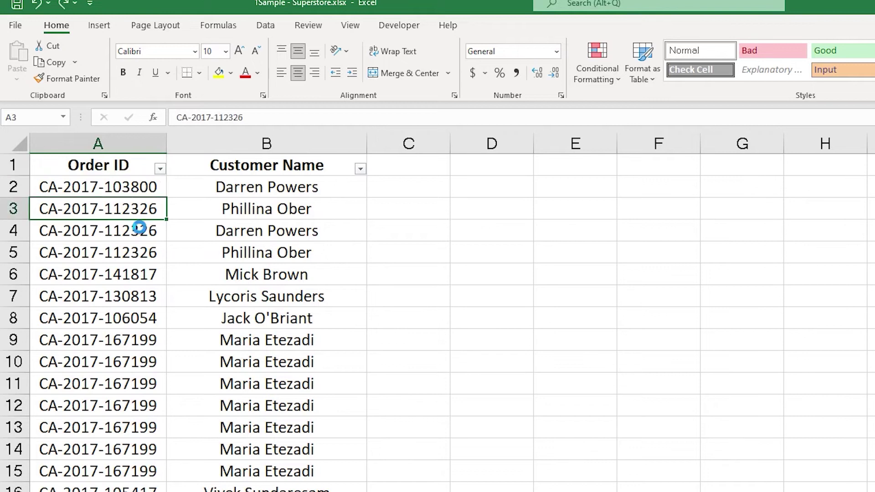
{"action": "key", "text": "ctrl+c"}
{"action": "left_click", "coordinate": [160, 169]}
{"action": "left_click", "coordinate": [80, 314]}
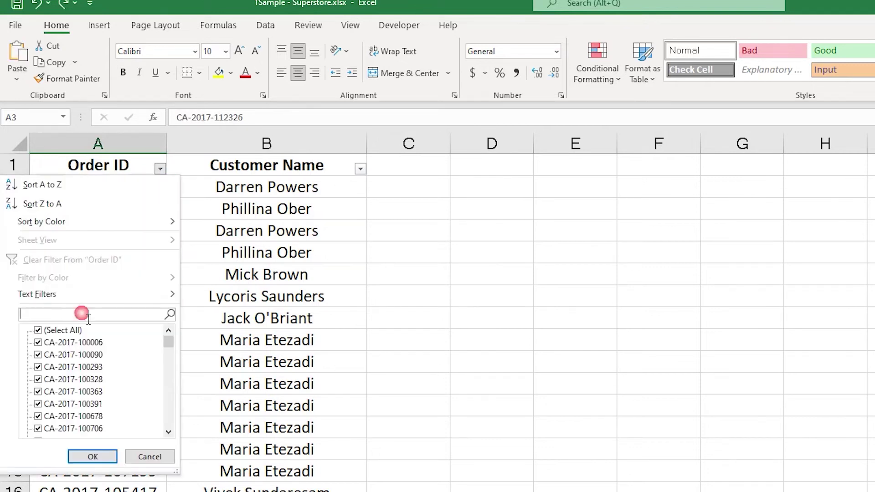
{"action": "key", "text": "ctrl+v"}
{"action": "left_click", "coordinate": [89, 458]}
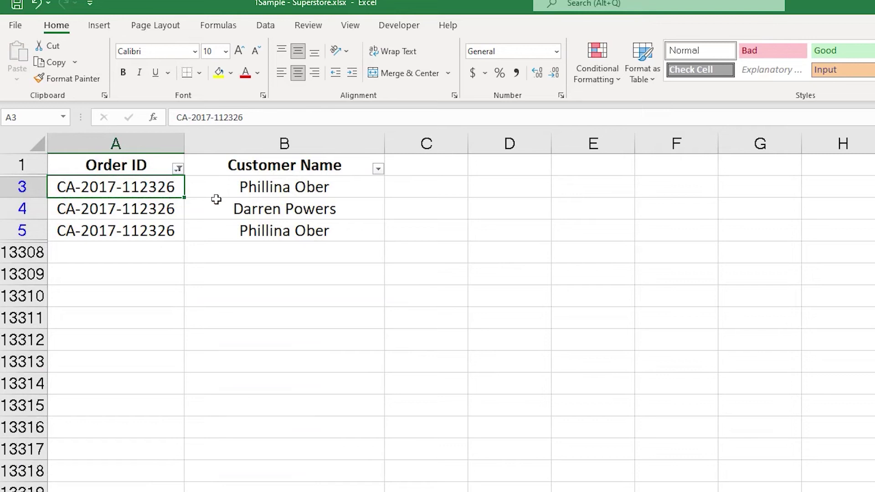
Copy the customer name in B3 over the different name in B4, then clear the marquee.
{"action": "left_click", "coordinate": [319, 193]}
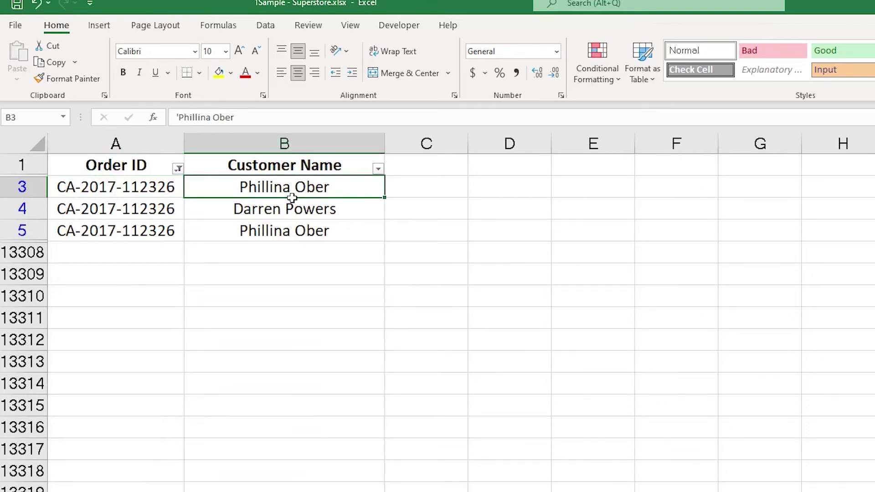
{"action": "left_click", "coordinate": [286, 217]}
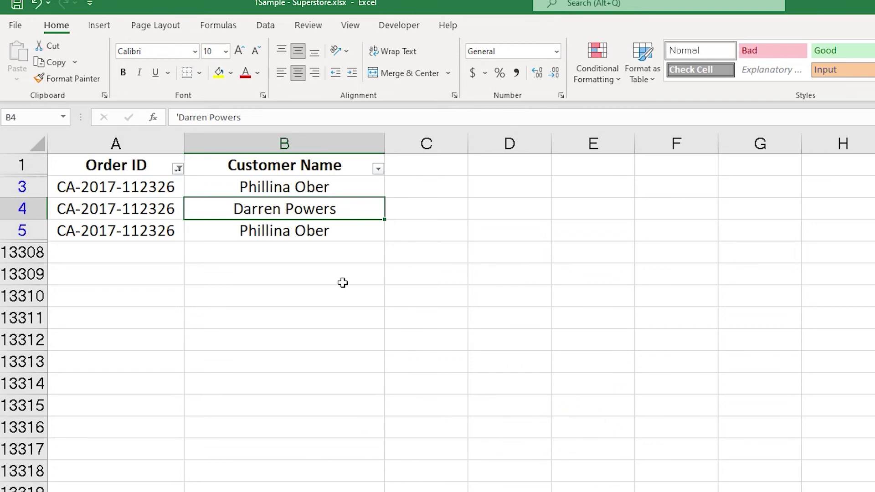
{"action": "left_click", "coordinate": [290, 191]}
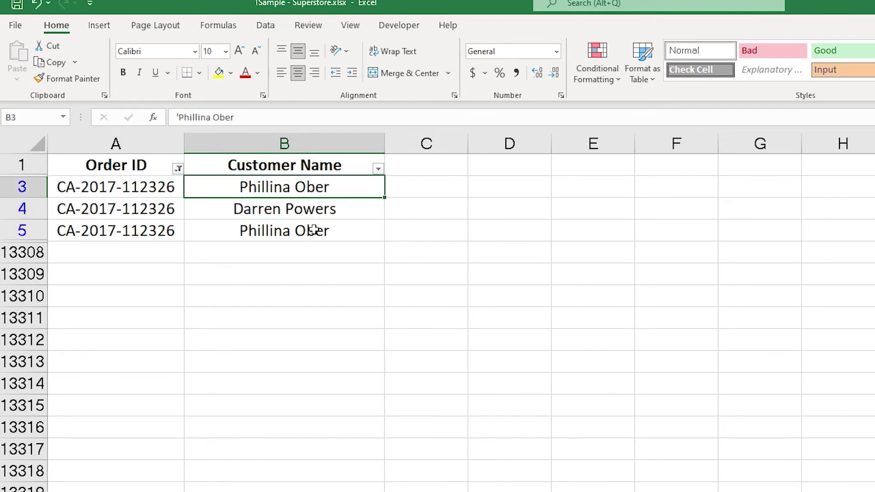
{"action": "key", "text": "ctrl+c"}
{"action": "left_click", "coordinate": [283, 214]}
{"action": "key", "text": "ctrl+v"}
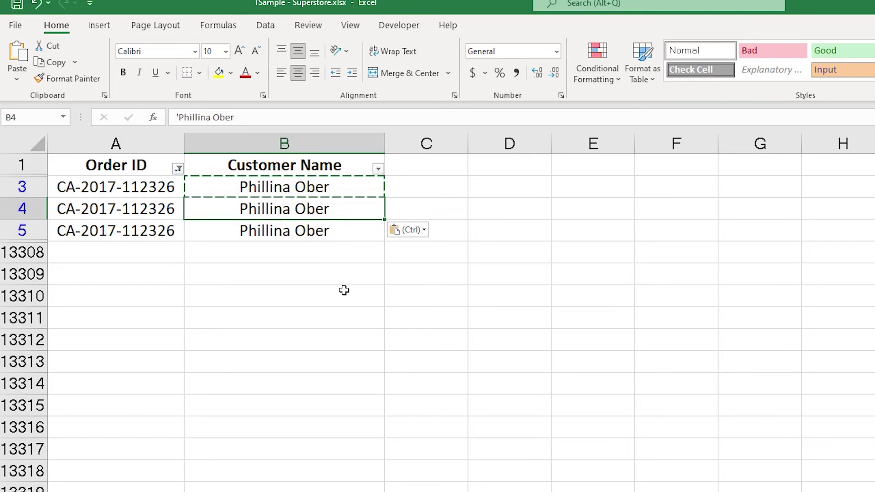
{"action": "key", "text": "Escape"}
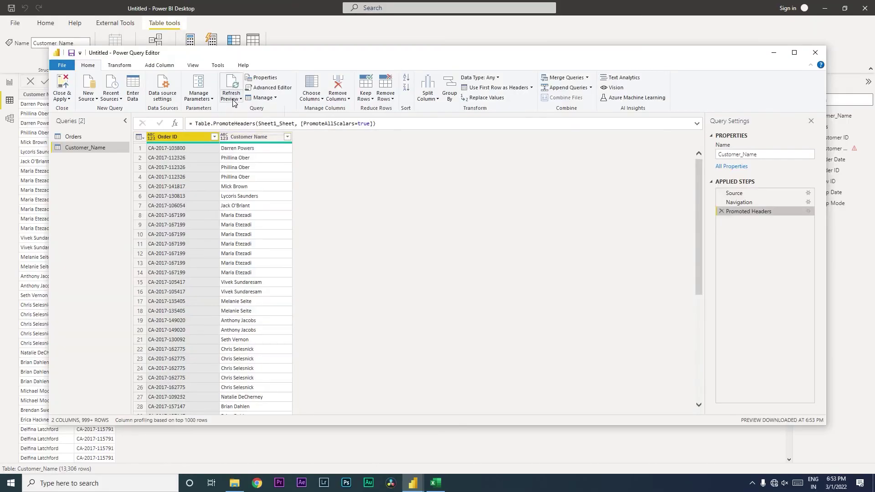
Refresh the Power Query preview, Close & Apply, and check the Orders Customer Name column's data.
{"action": "left_click", "coordinate": [231, 96]}
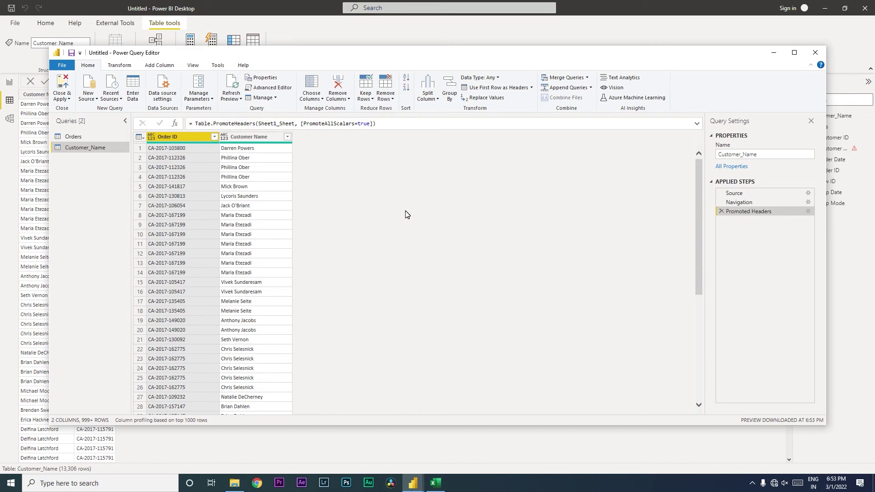
{"action": "left_click", "coordinate": [64, 96]}
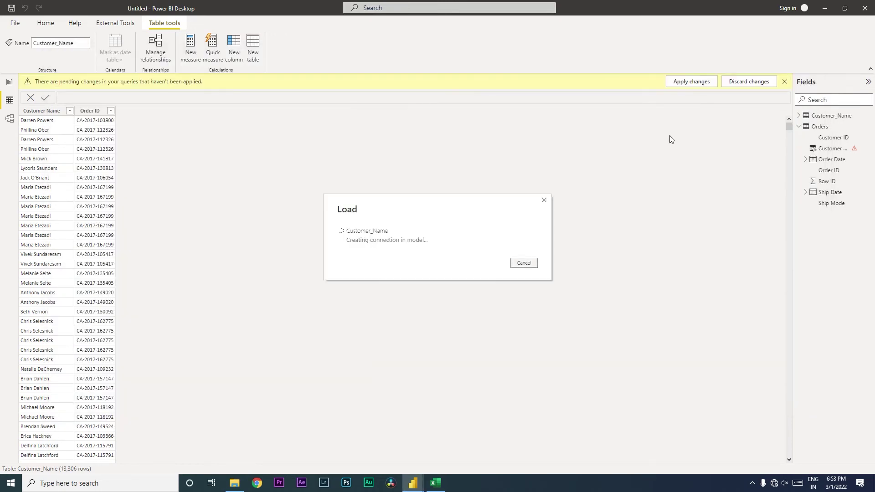
{"action": "left_click", "coordinate": [9, 82]}
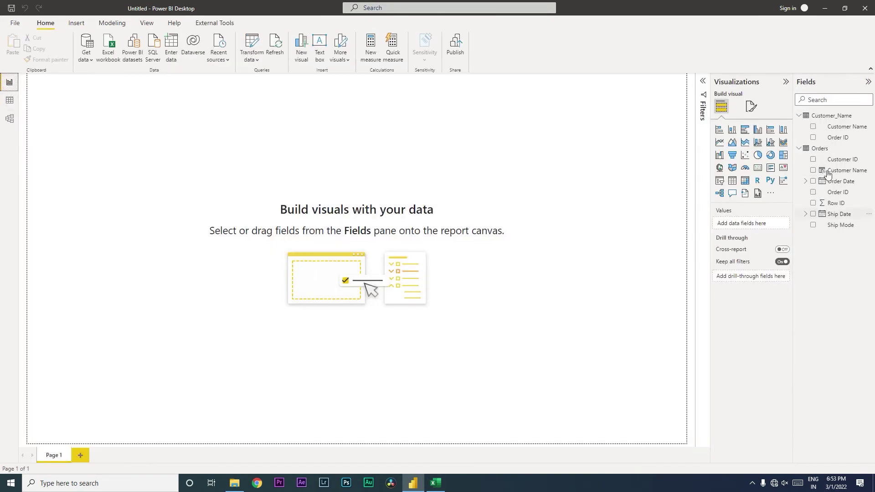
{"action": "left_click", "coordinate": [846, 170]}
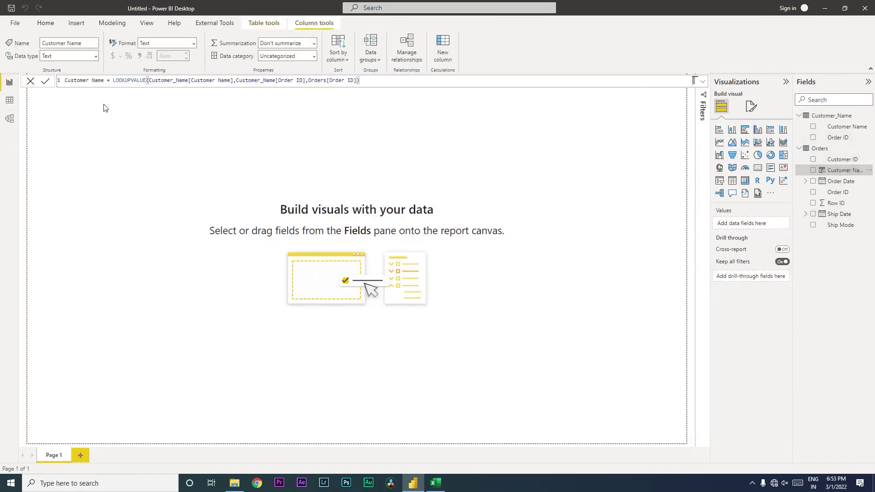
{"action": "left_click", "coordinate": [9, 100]}
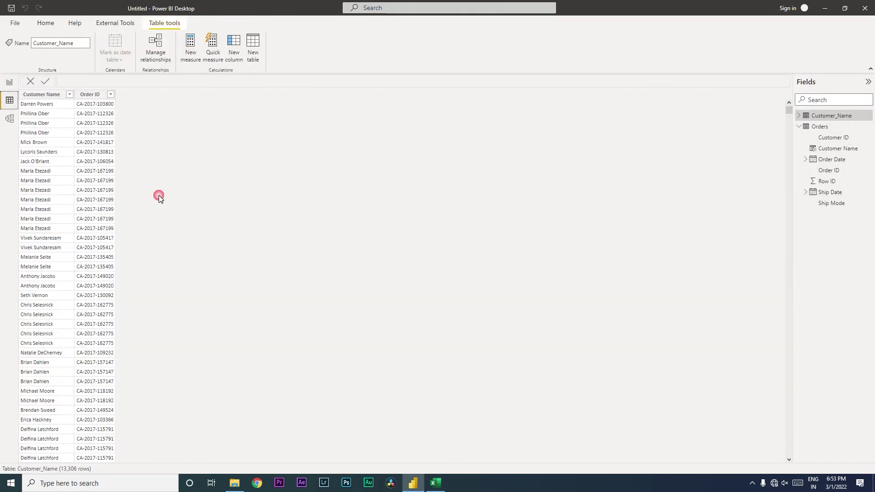
{"action": "left_click", "coordinate": [825, 127]}
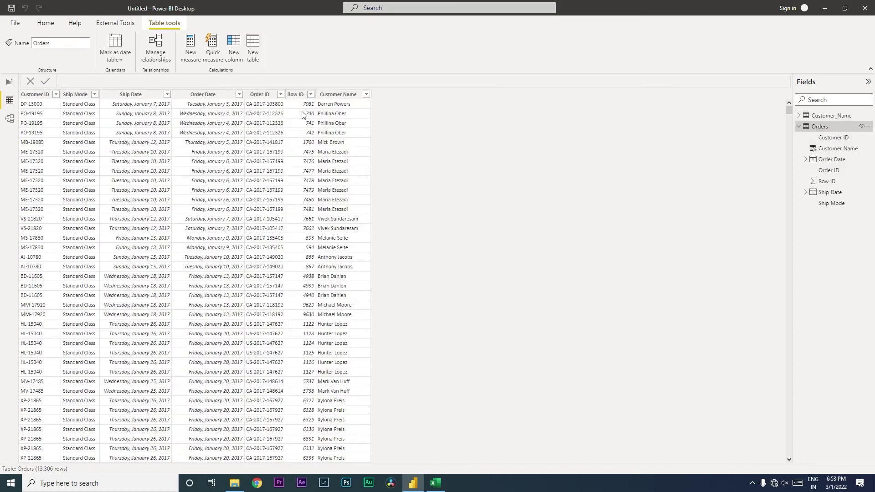
Compare the Excel sheet with the Orders table, then undo the Order ID filter in Excel.
{"action": "key", "text": "alt+Tab"}
{"action": "left_click", "coordinate": [365, 175]}
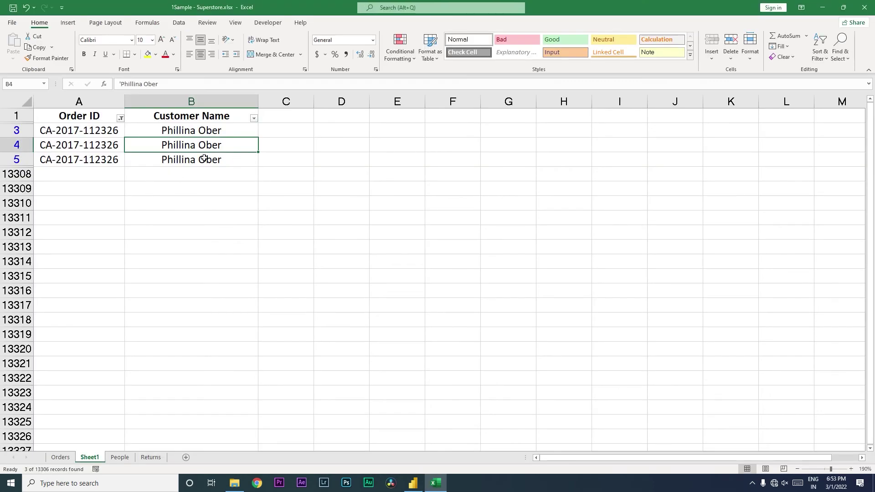
{"action": "key", "text": "alt+Tab"}
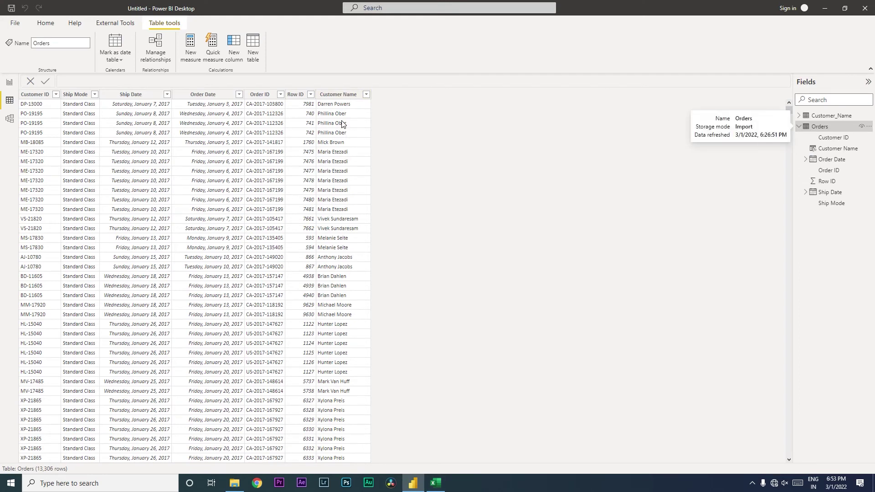
{"action": "key", "text": "alt+Tab"}
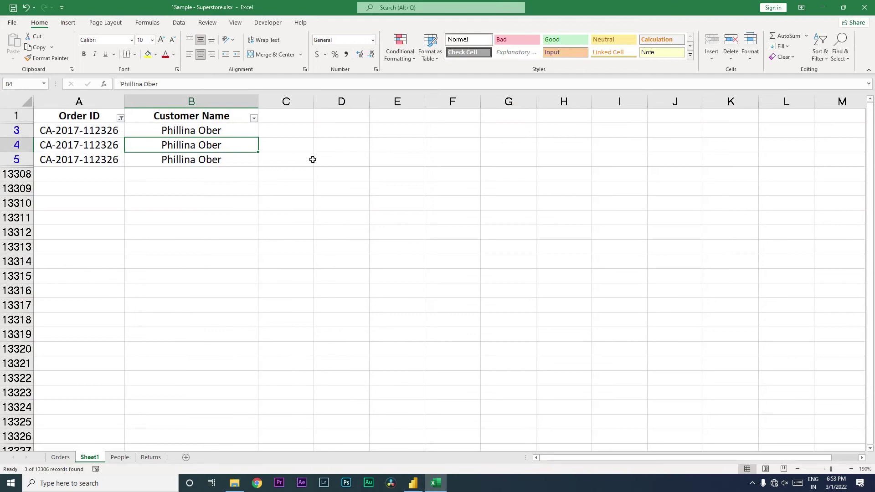
{"action": "key", "text": "alt+Tab"}
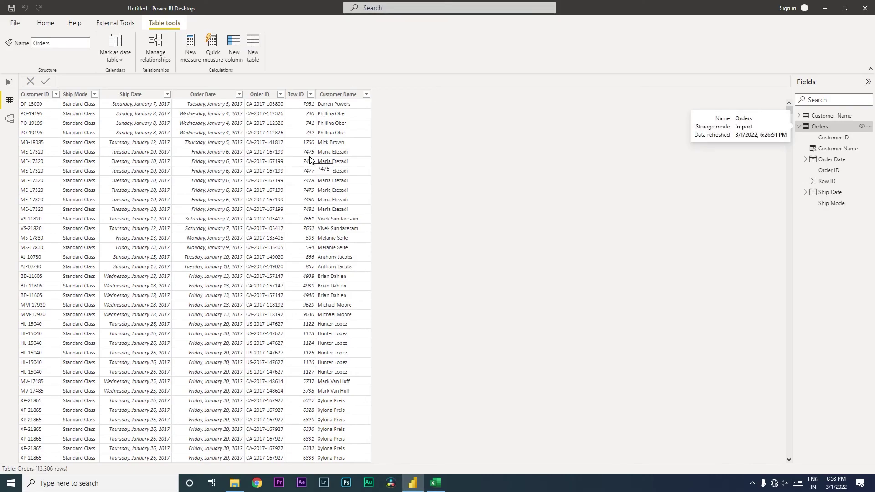
{"action": "key", "text": "alt+Tab"}
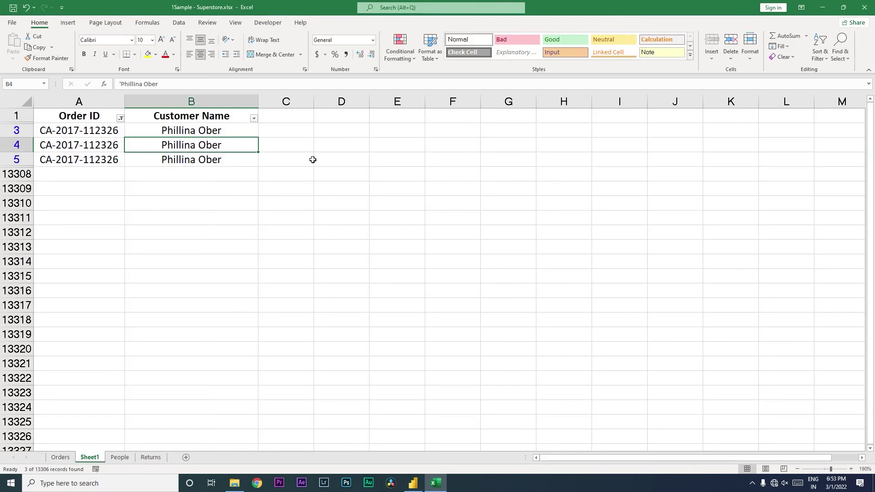
{"action": "key", "text": "ctrl+z"}
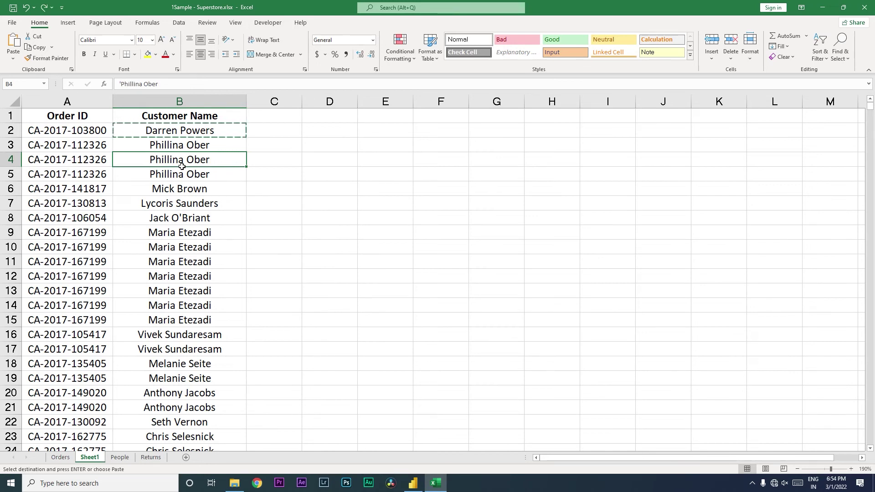
Paste the original customer name from B2 back into B4 and return to Power BI.
{"action": "key", "text": "ctrl+v"}
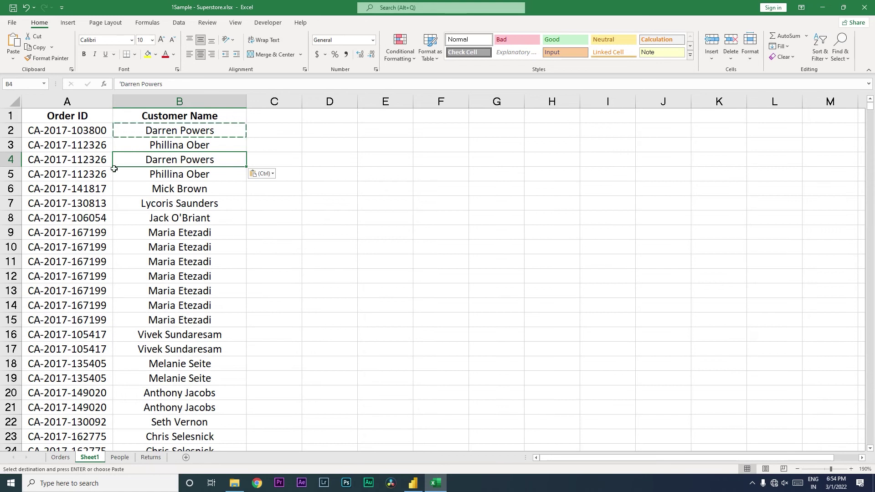
{"action": "key", "text": "Escape"}
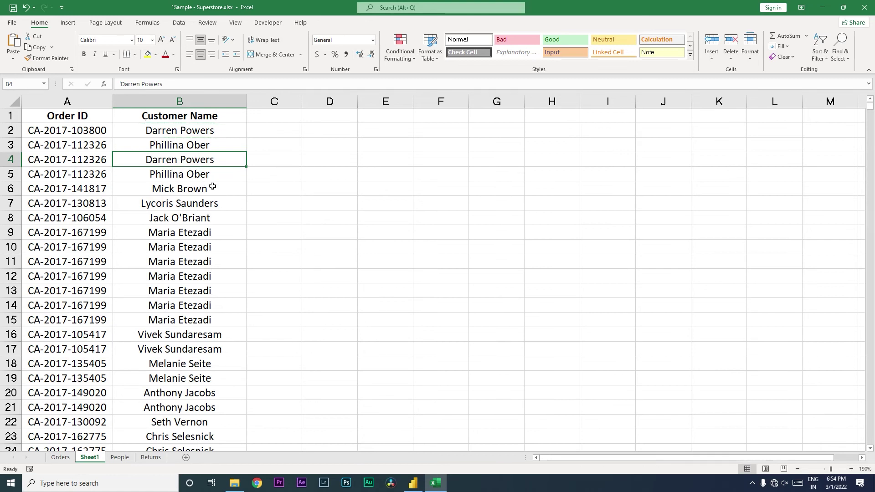
{"action": "key", "text": "alt+Tab"}
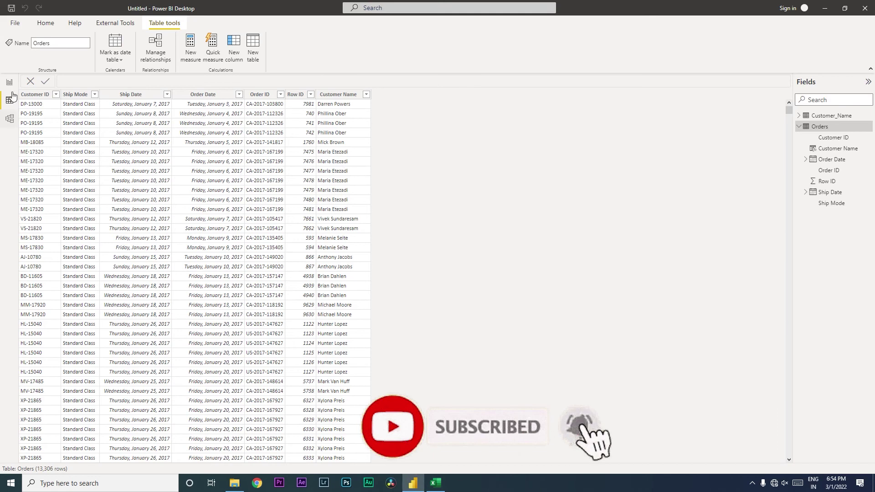
In Report view, refresh the Customer_Name table's data.
{"action": "left_click", "coordinate": [10, 82]}
{"action": "left_click", "coordinate": [868, 115]}
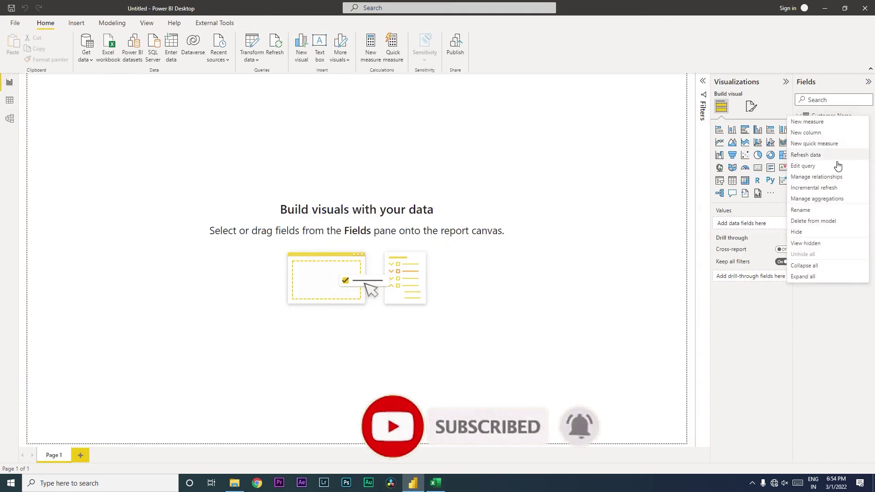
{"action": "left_click", "coordinate": [650, 176]}
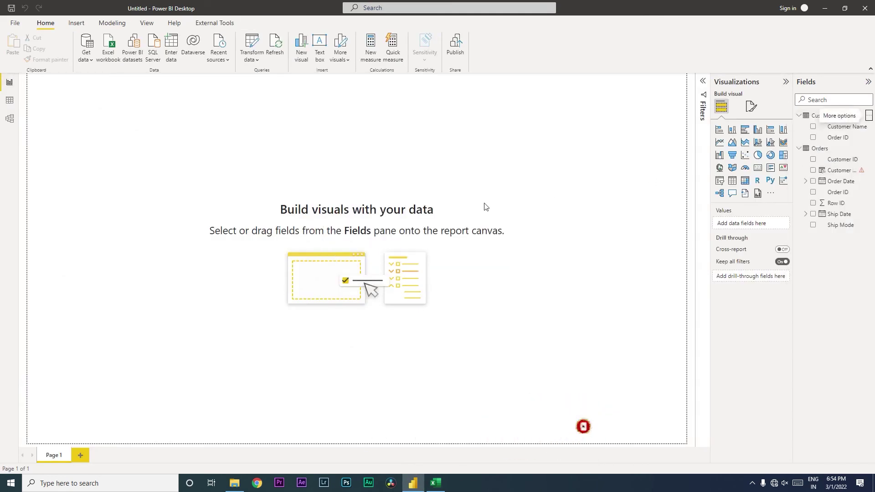
Select the Orders Customer Name column and highlight its LOOKUPVALUE formula for replacement.
{"action": "left_click", "coordinate": [841, 170]}
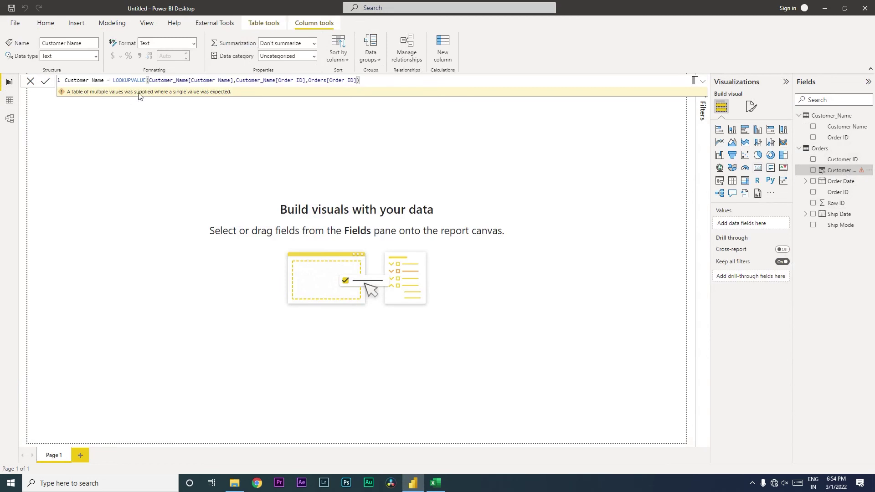
{"action": "left_click", "coordinate": [368, 80]}
{"action": "left_click", "coordinate": [118, 86], "text": "shift"}
Replace LOOKUPVALUE with CALCULATE(FIRSTNONBLANK(Customer_Name[Customer Name],1) in the formula bar.
{"action": "key", "text": "BackSpace"}
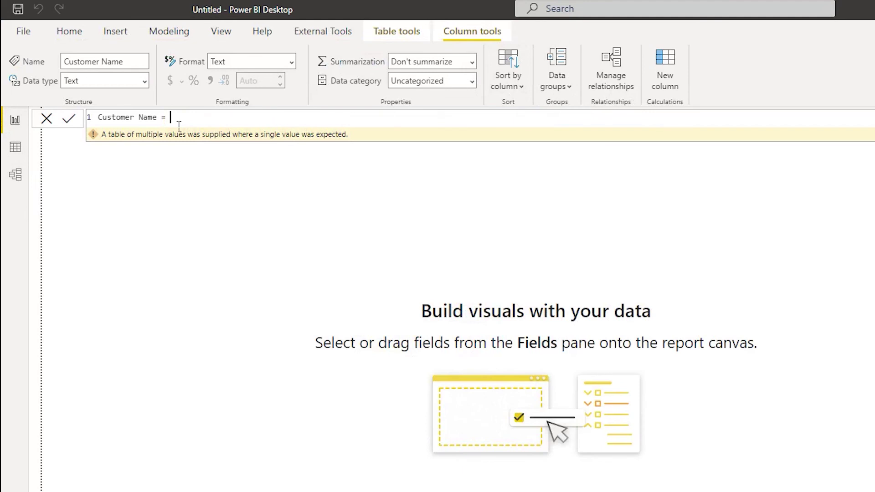
{"action": "type", "text": "cal"}
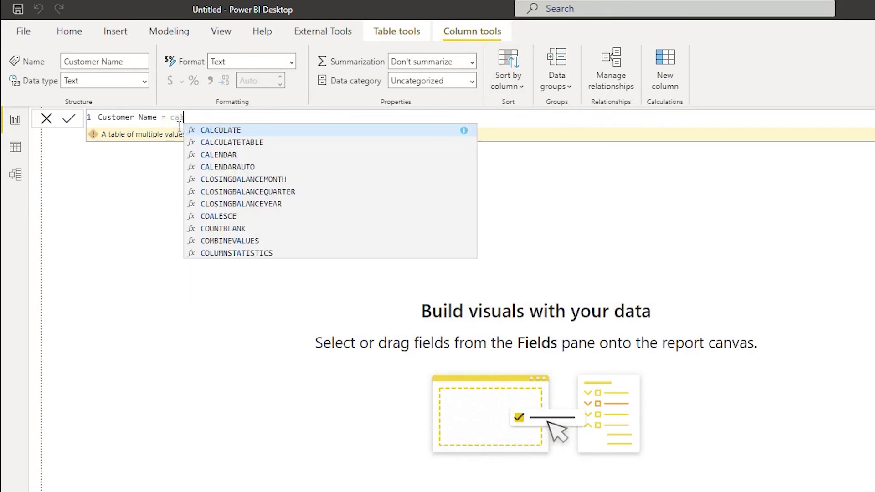
{"action": "key", "text": "Tab"}
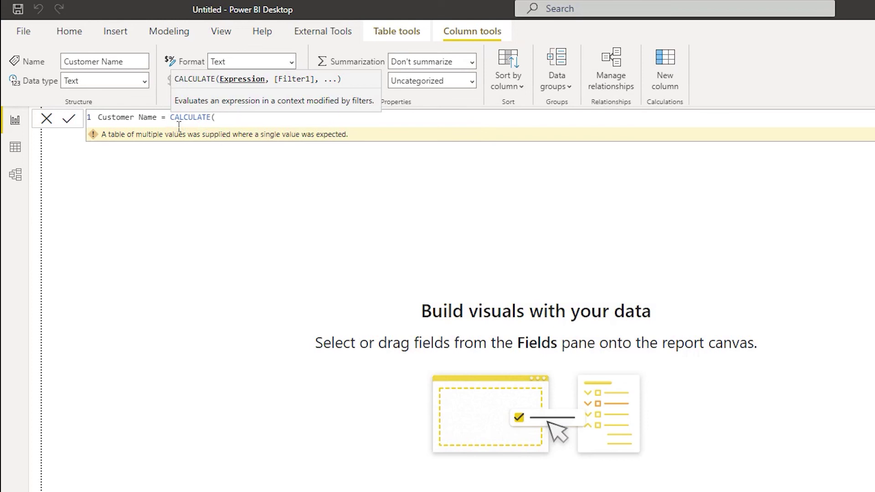
{"action": "type", "text": "first"}
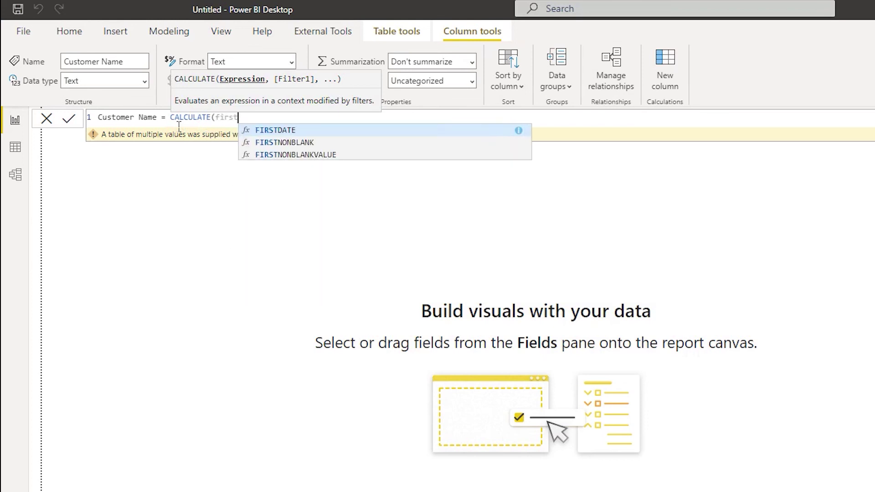
{"action": "key", "text": "Down"}
{"action": "key", "text": "Tab"}
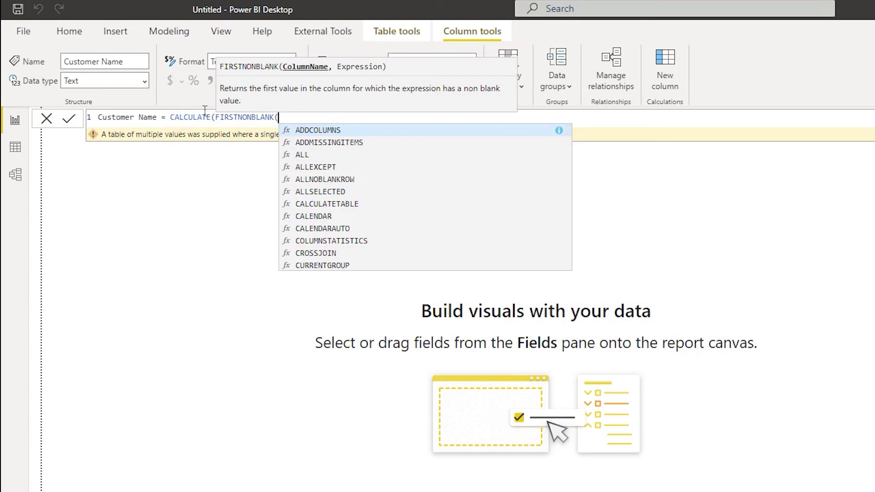
{"action": "key", "text": "Escape"}
{"action": "type", "text": "cus"}
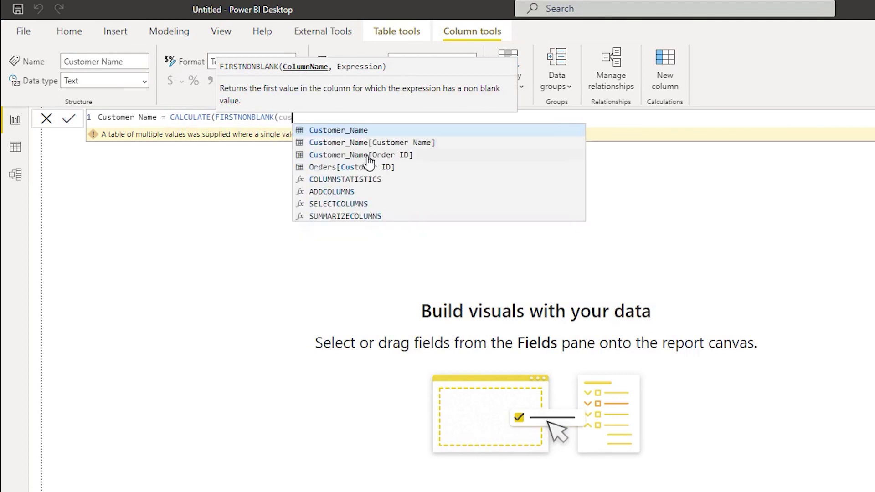
{"action": "key", "text": "Down"}
{"action": "key", "text": "Tab"}
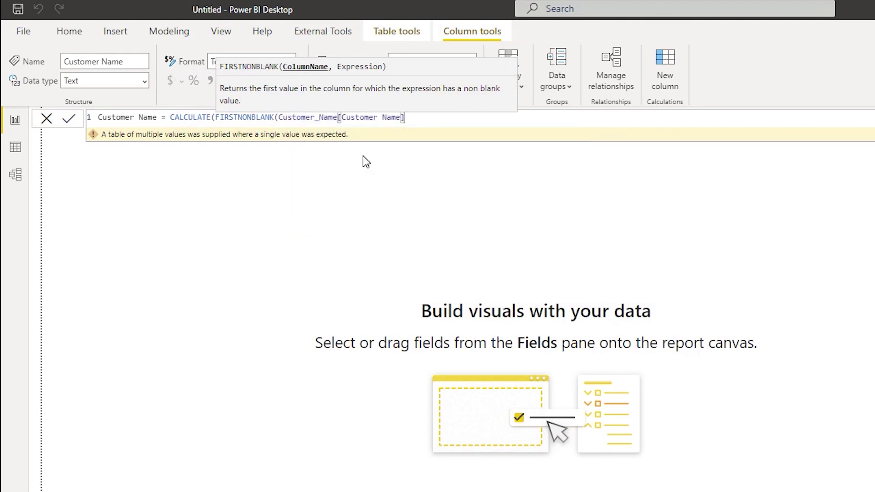
{"action": "type", "text": ","}
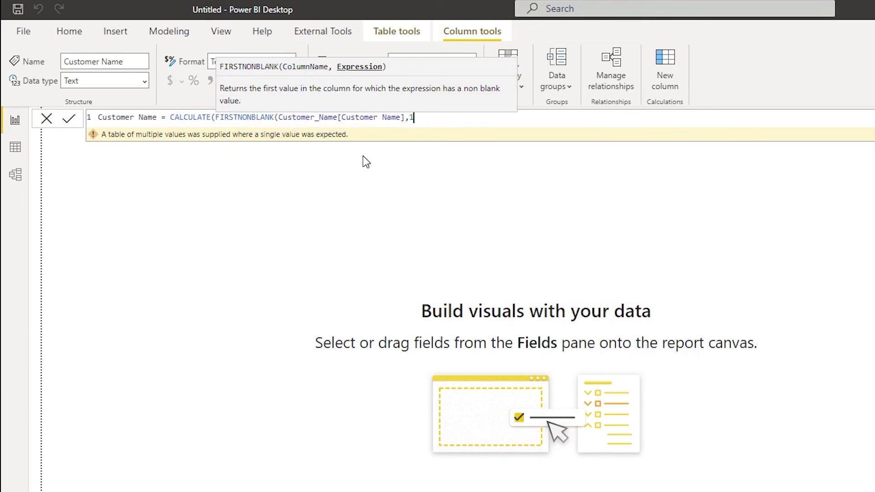
{"action": "type", "text": "1)"}
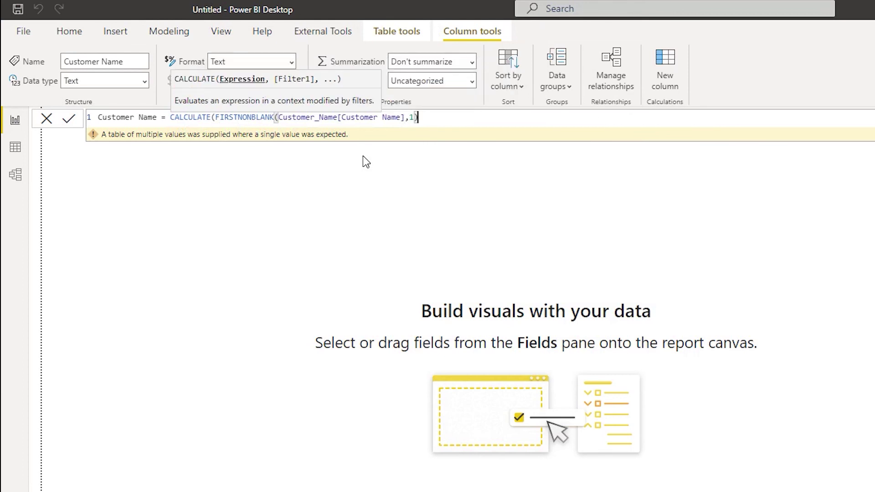
Finish with FILTER(ALL(Customer_Name),Orders[Order ID]=Customer_Name[Order ID])) and check the populated names.
{"action": "type", "text": ","}
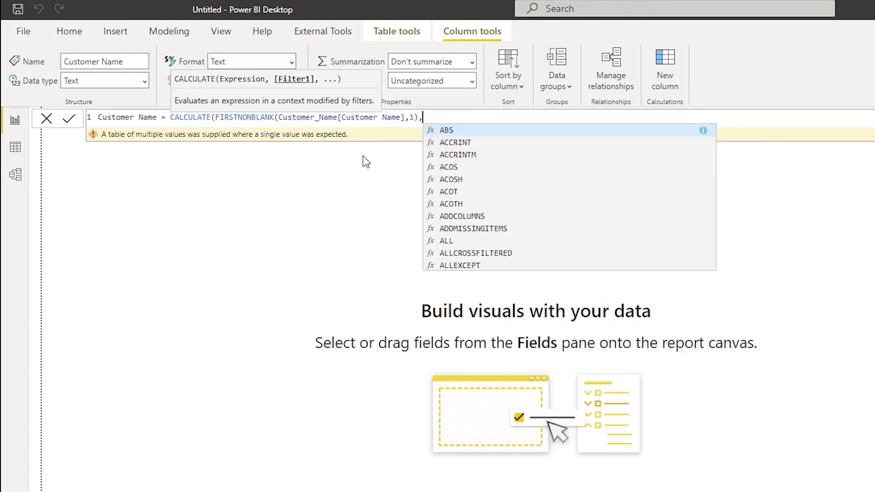
{"action": "type", "text": "FILTER("}
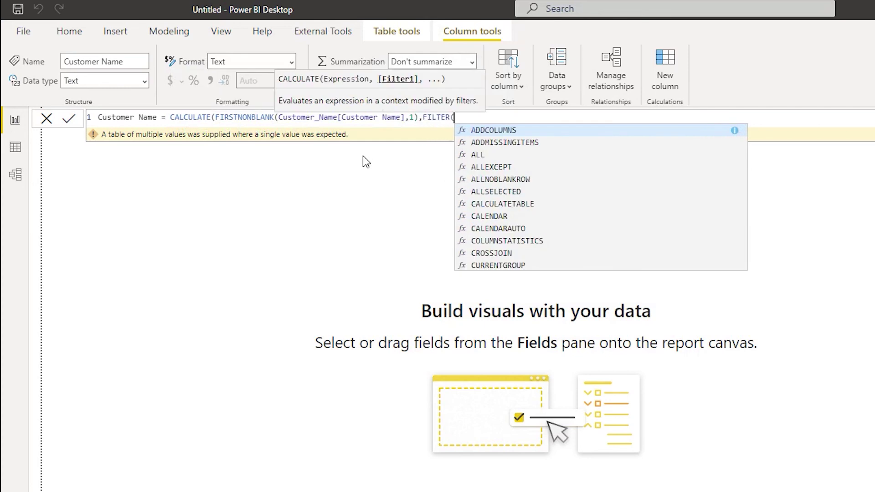
{"action": "type", "text": "ALL("}
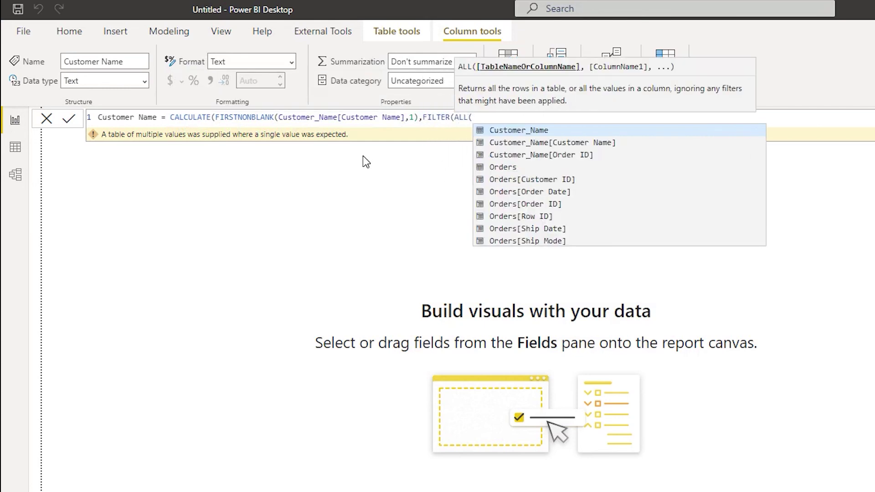
{"action": "type", "text": "Customer_Name"}
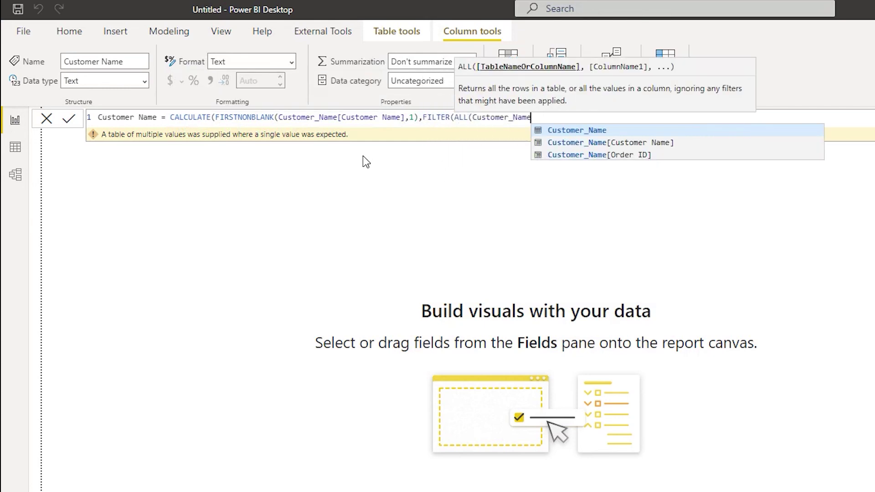
{"action": "type", "text": ")"}
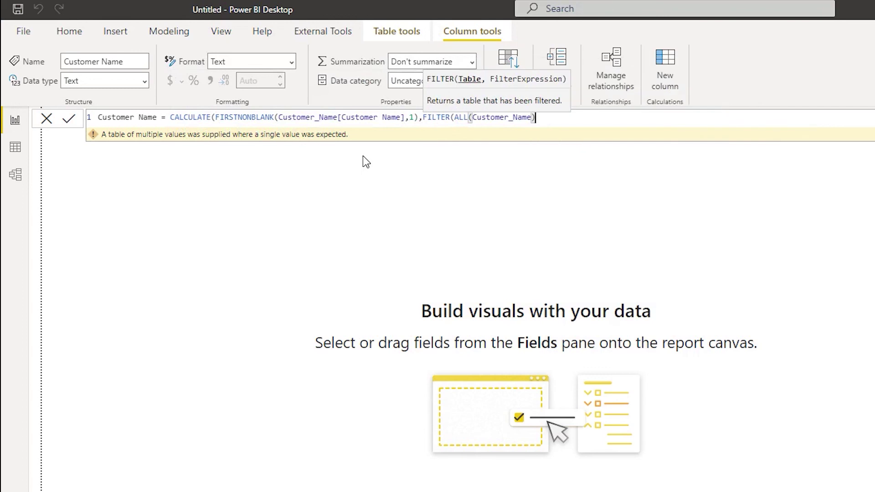
{"action": "type", "text": ","}
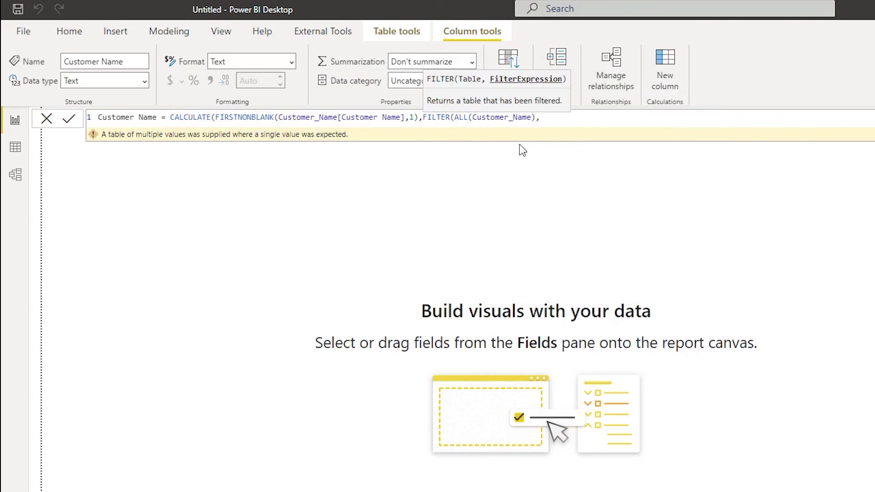
{"action": "type", "text": "c"}
{"action": "key", "text": "BackSpace"}
{"action": "type", "text": "order"}
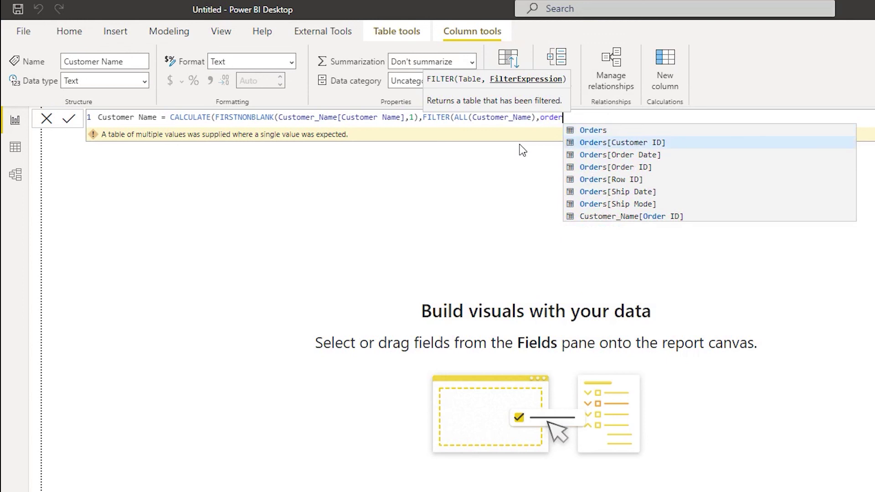
{"action": "key", "text": "Tab"}
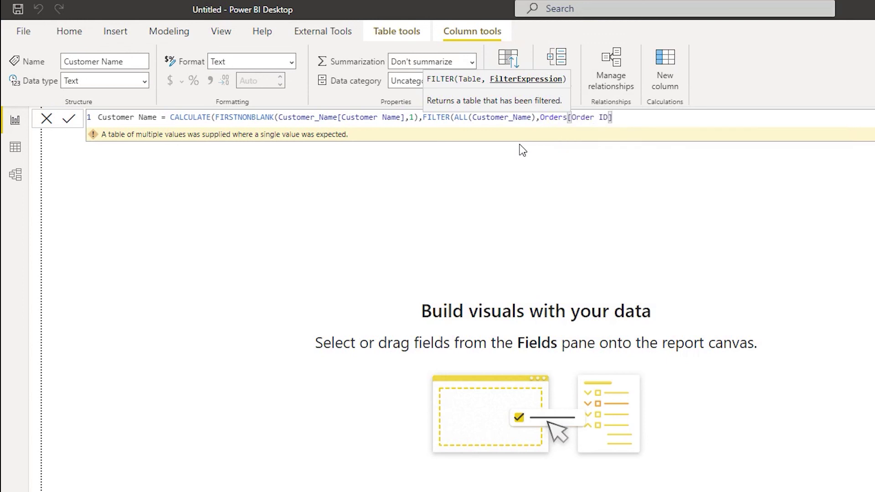
{"action": "type", "text": "=ord"}
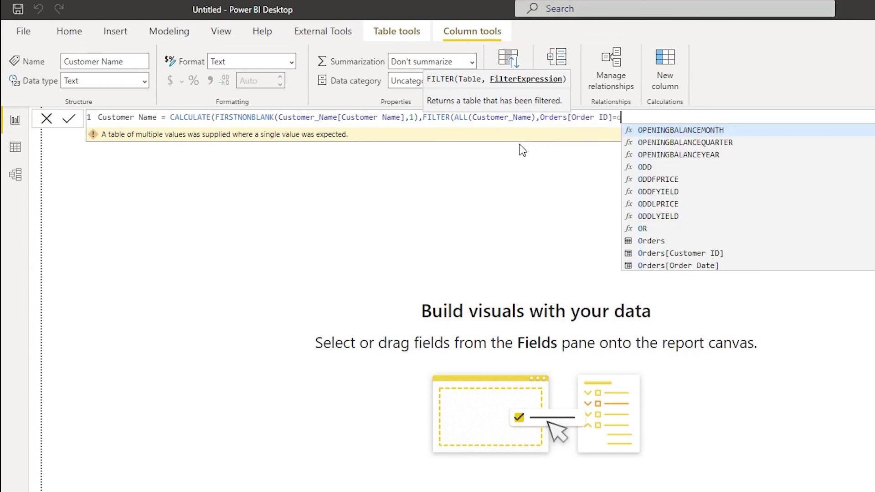
{"action": "key", "text": "Down"}
{"action": "key", "text": "Down"}
{"action": "key", "text": "Down"}
{"action": "key", "text": "Down"}
{"action": "key", "text": "Down"}
{"action": "key", "text": "Down"}
{"action": "key", "text": "Down"}
{"action": "key", "text": "Down"}
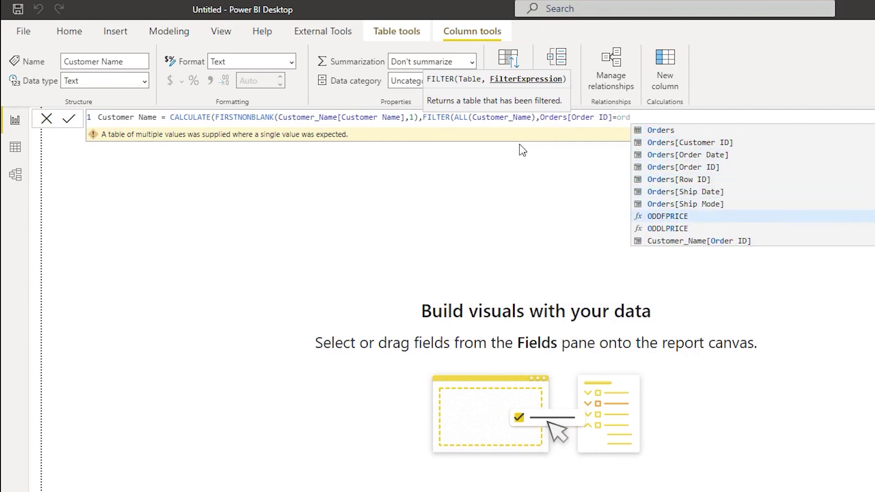
{"action": "key", "text": "Tab"}
{"action": "type", "text": "))"}
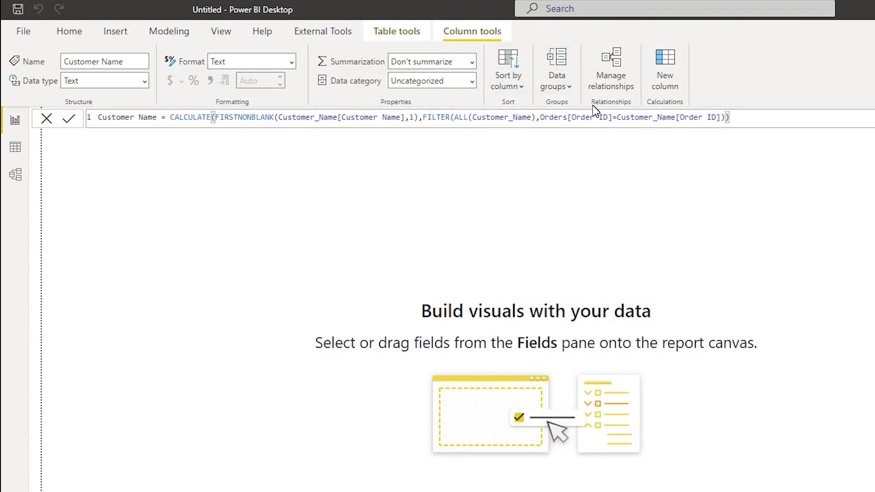
{"action": "left_click", "coordinate": [21, 151]}
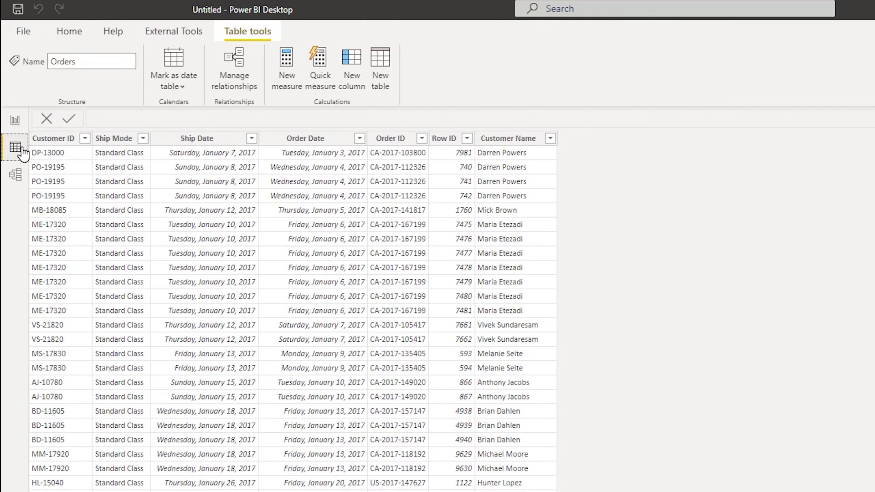